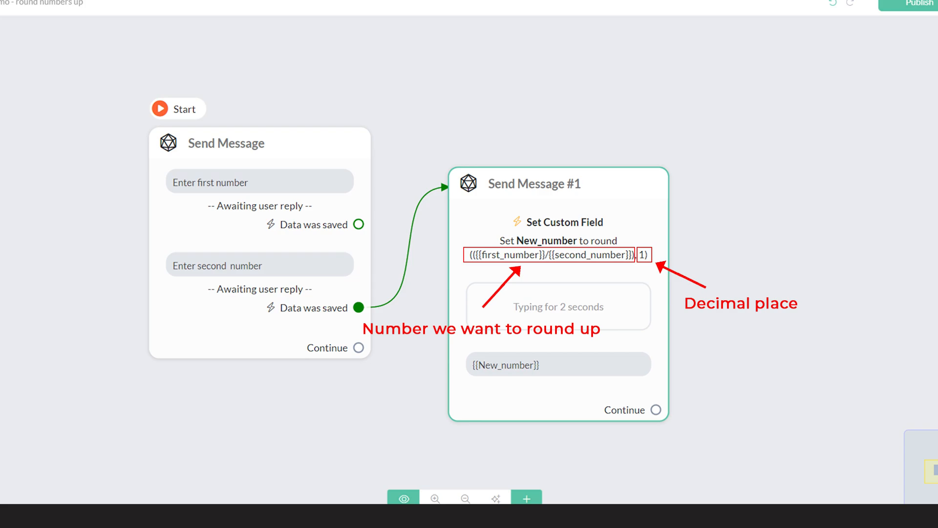
Step: Add a Set Custom Field action to the starting Send Message block
left_click(502, 292)
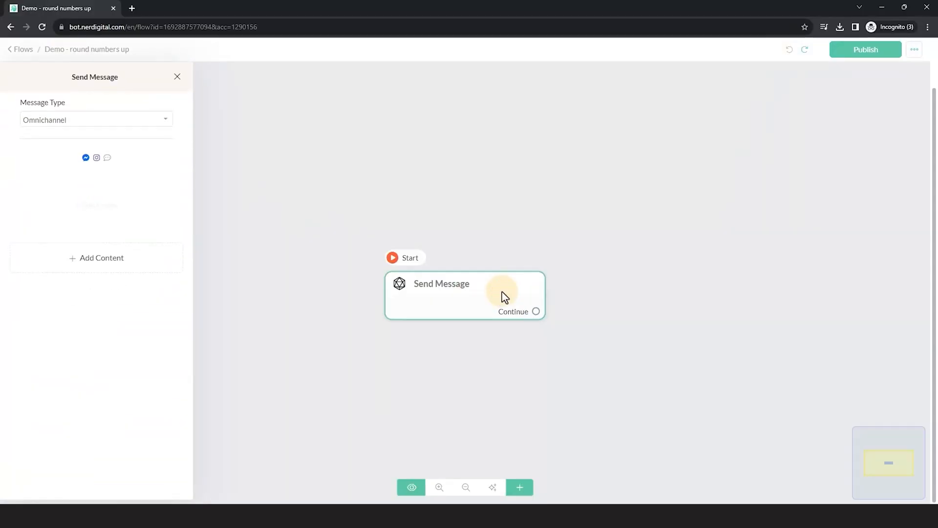
left_click(113, 257)
left_click(45, 444)
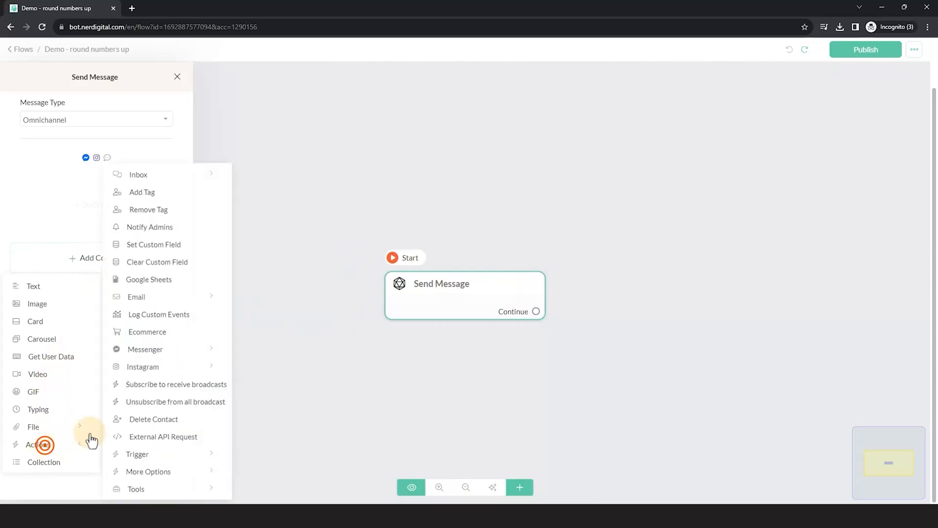
left_click(164, 243)
Step: Configure the action to set New_number to "round (0.888888, 2)" and save it
left_click(104, 194)
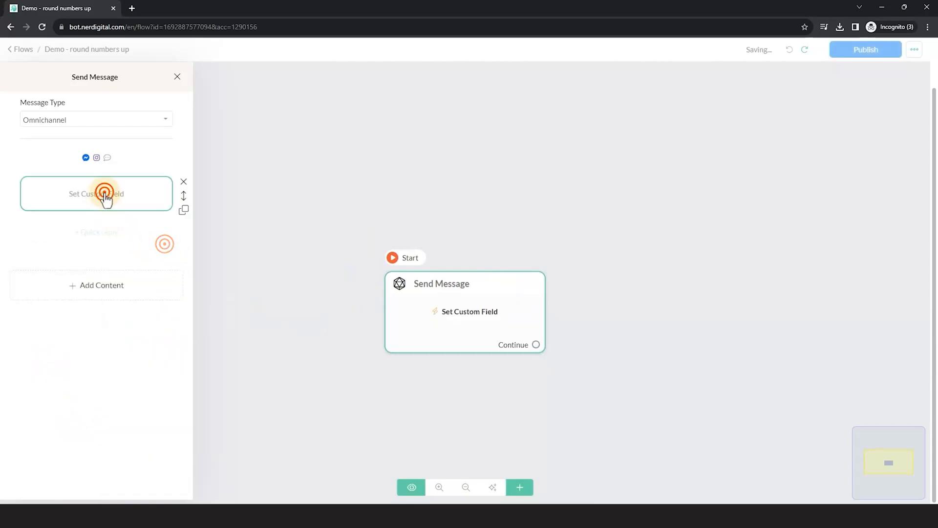
left_click(417, 113)
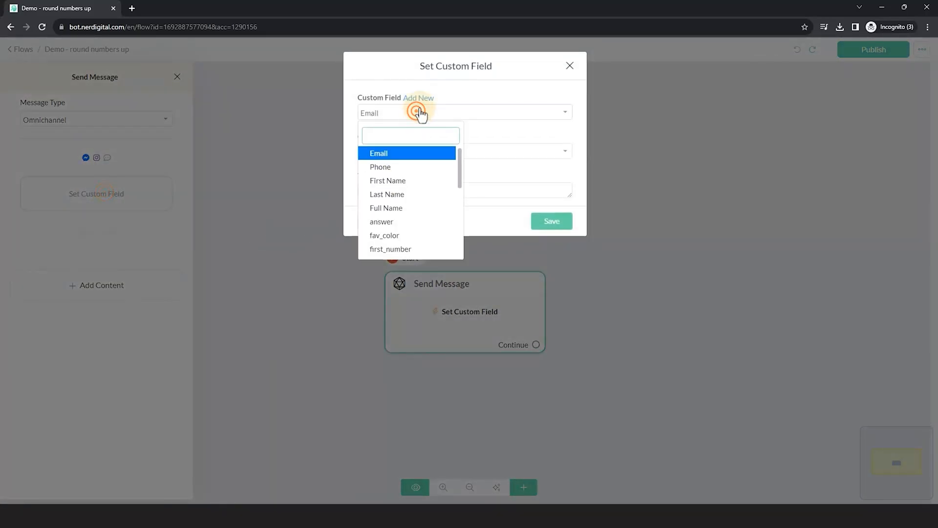
type("new")
left_click(410, 155)
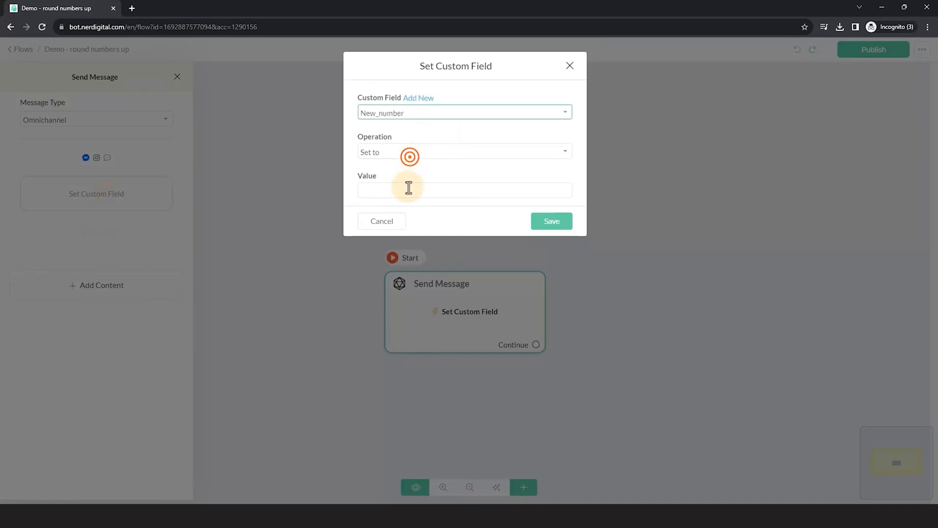
left_click(405, 194)
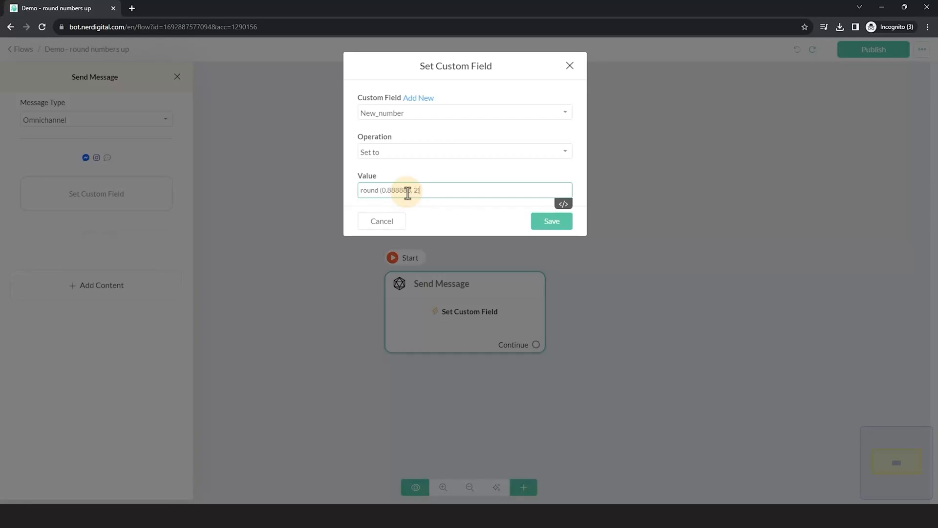
left_click(550, 224)
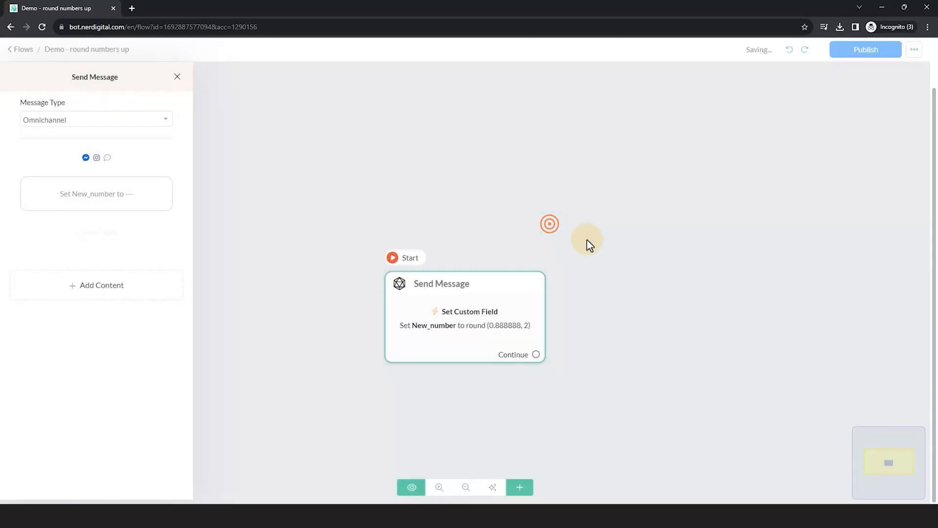
Step: Create a new Send Message block linked from the first block's Continue output and add a 2-second typing delay to it
left_click(536, 355)
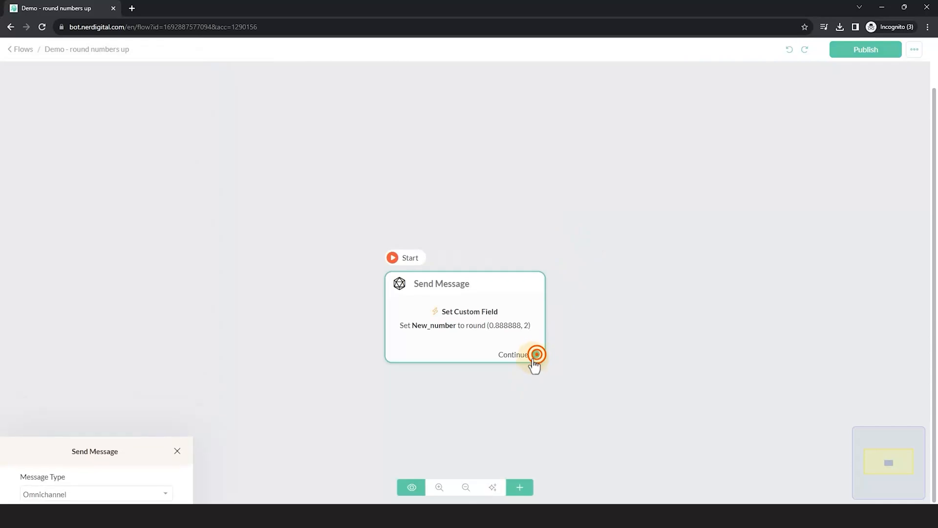
left_click(587, 279)
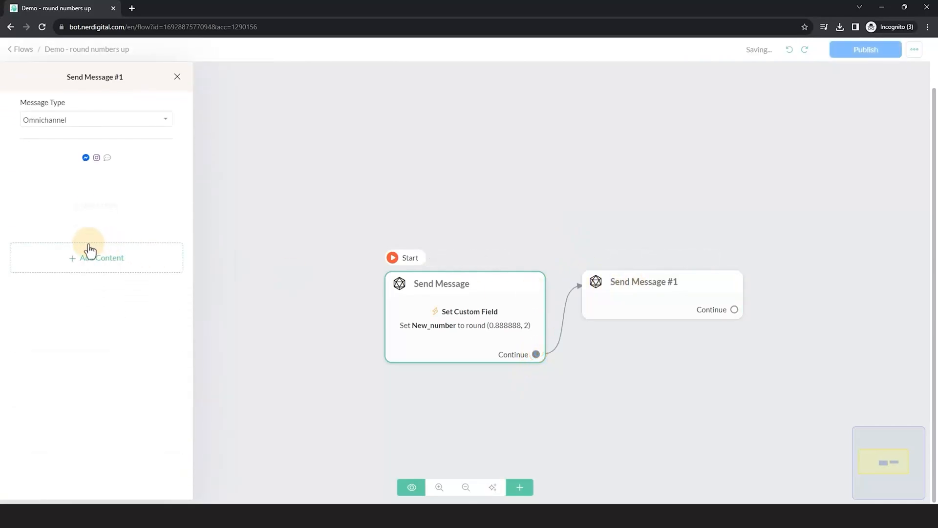
left_click(77, 260)
left_click(44, 409)
Step: Add a text message containing "{{{New_number}}" below the typing delay and publish the flow
left_click(111, 293)
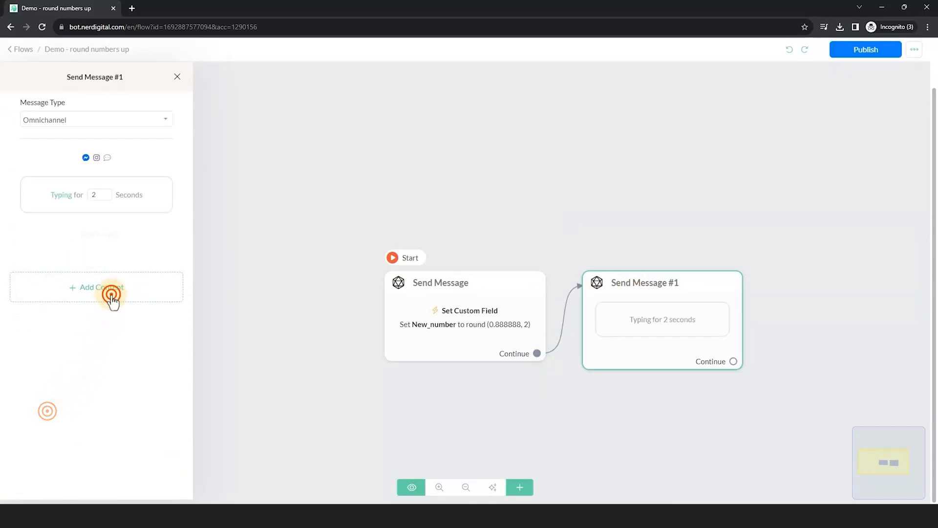
left_click(36, 315)
left_click(97, 244)
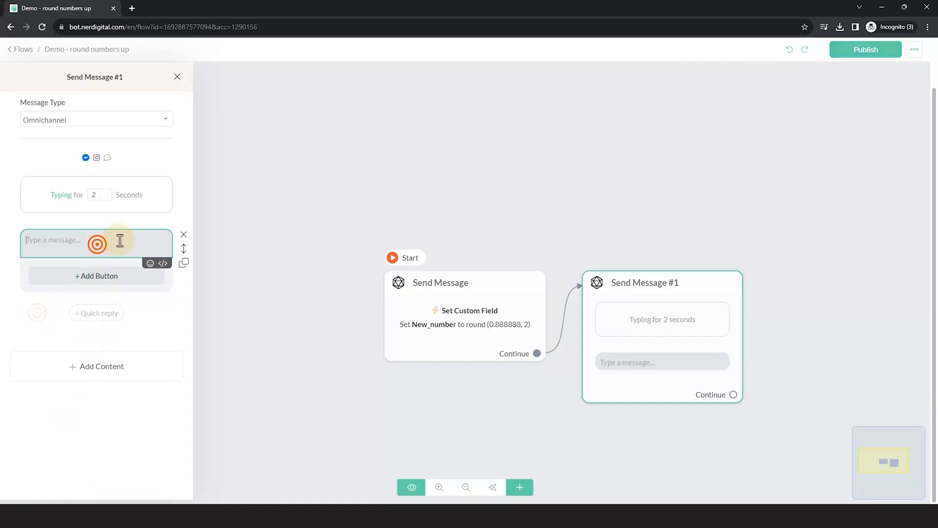
type("{{{New_number}}")
key("Return")
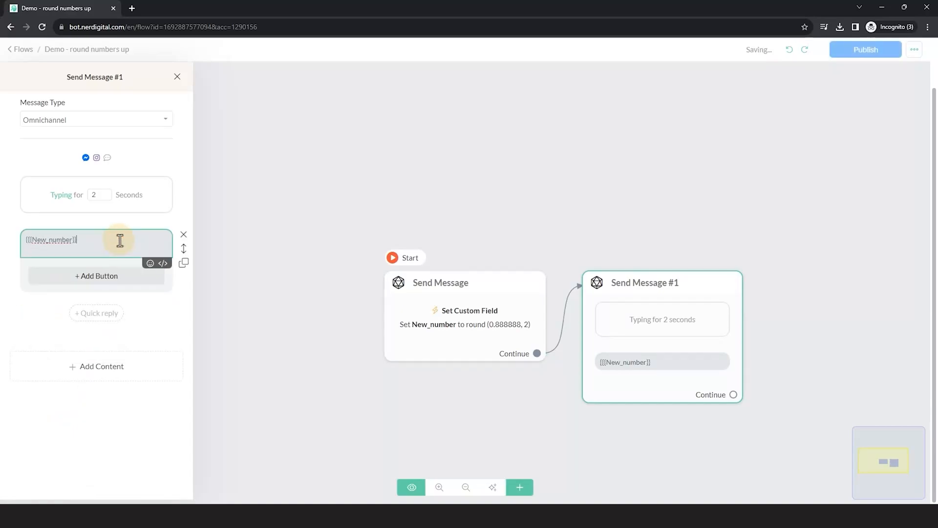
left_click(723, 117)
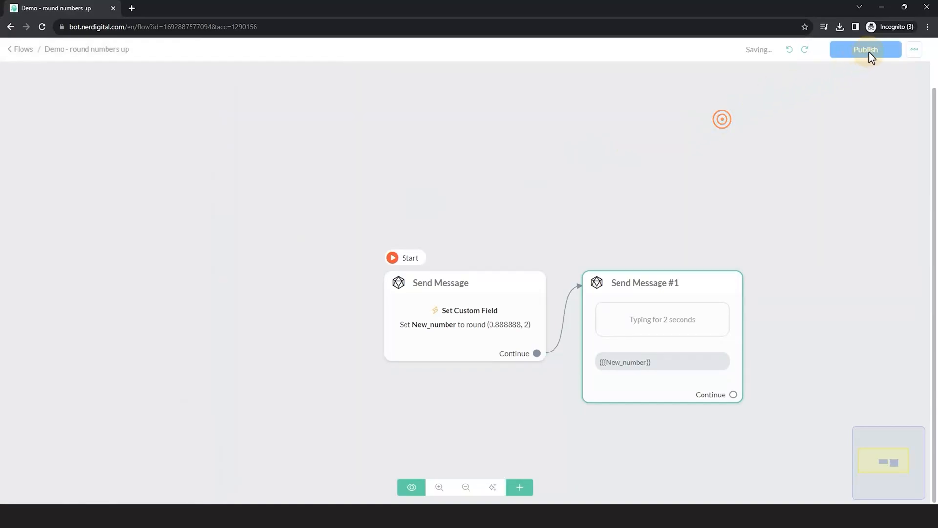
left_click(866, 49)
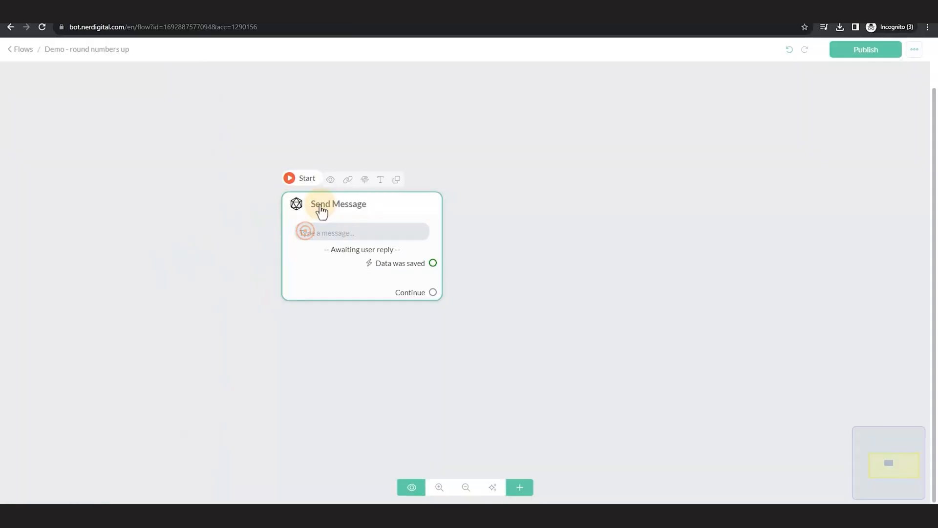
Step: Write "Enter first number" as the prompt of the user data question in the Send Message block
left_click(321, 203)
left_click(99, 188)
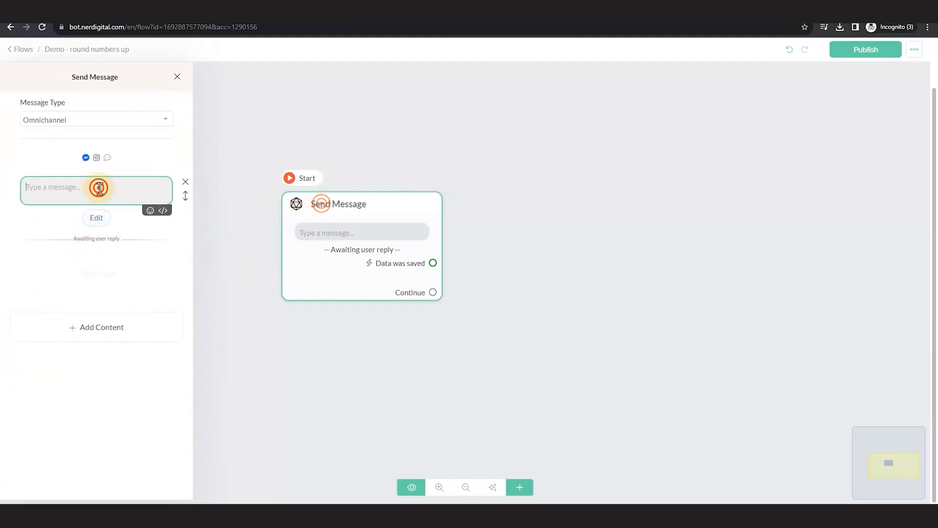
left_click(100, 218)
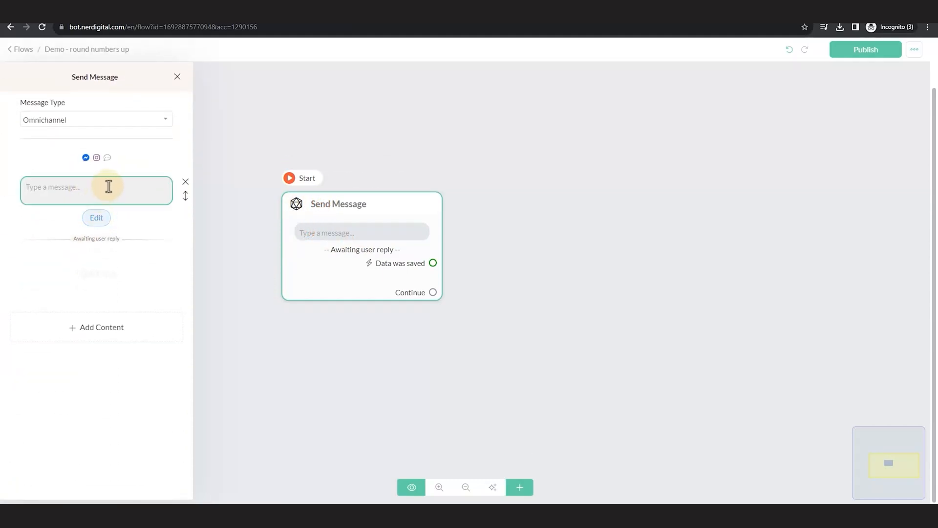
left_click(109, 185)
type("Enter F")
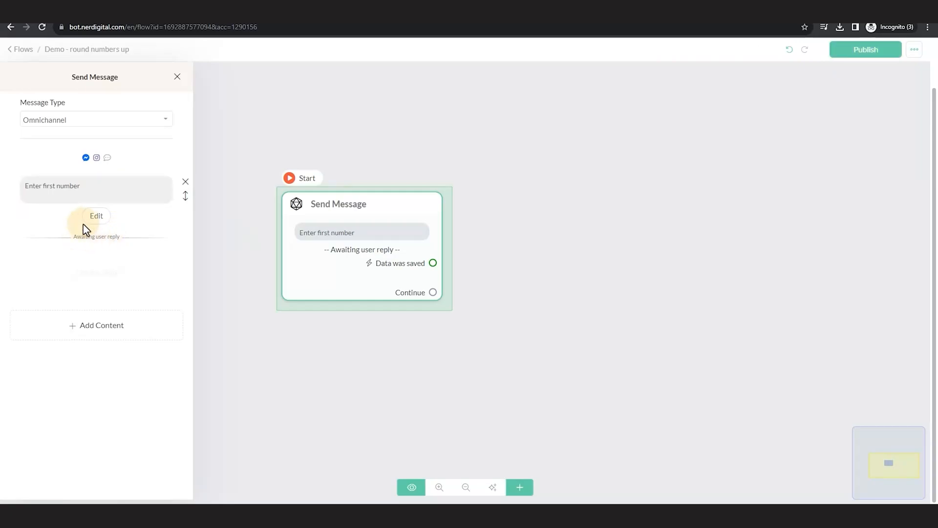
Step: Set the first question's reply type to Number, save responses to first_number, clear the skip button label, and save
left_click(96, 216)
left_click(414, 149)
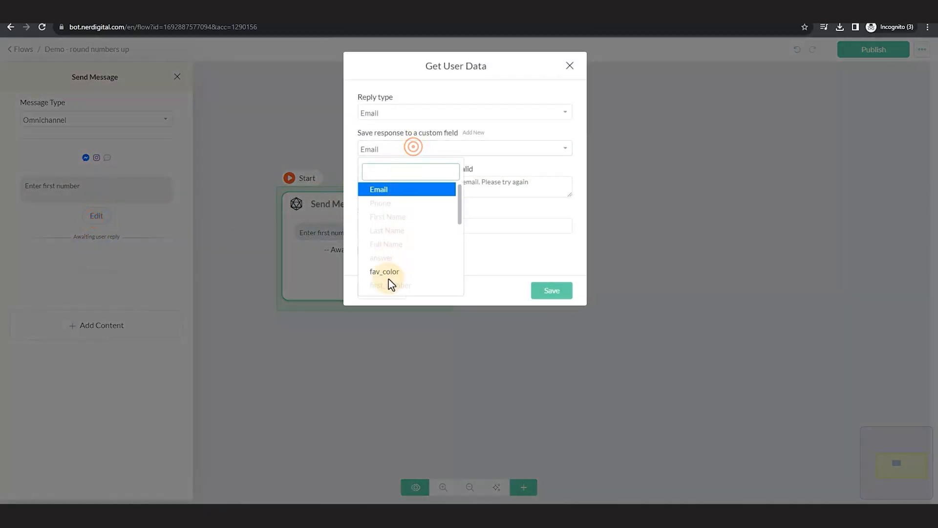
left_click(415, 113)
left_click(383, 132)
left_click(414, 149)
scroll(404, 259, "up", 5)
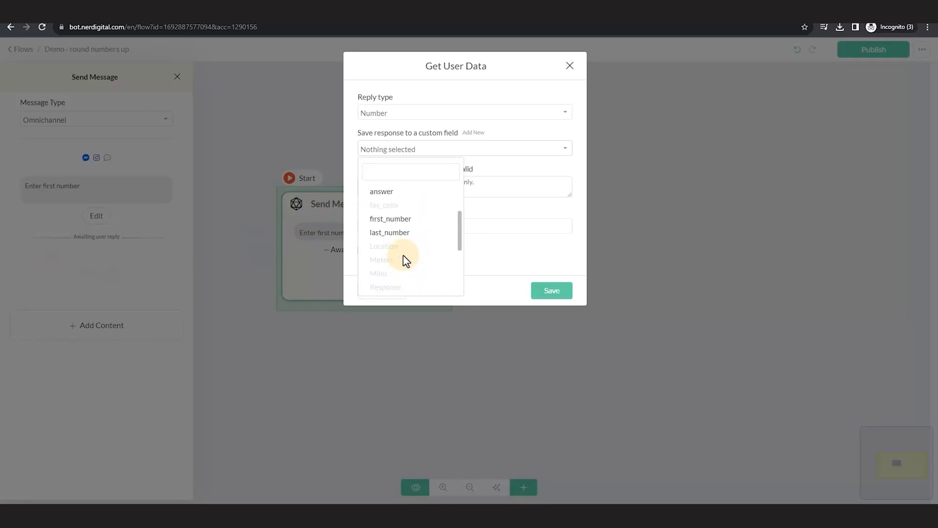
left_click(410, 218)
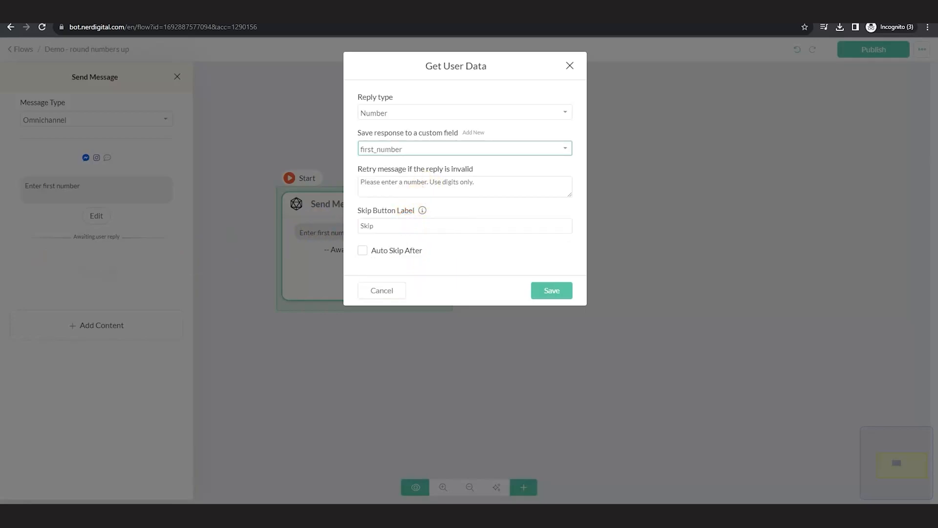
left_click(395, 224)
key("BackSpace")
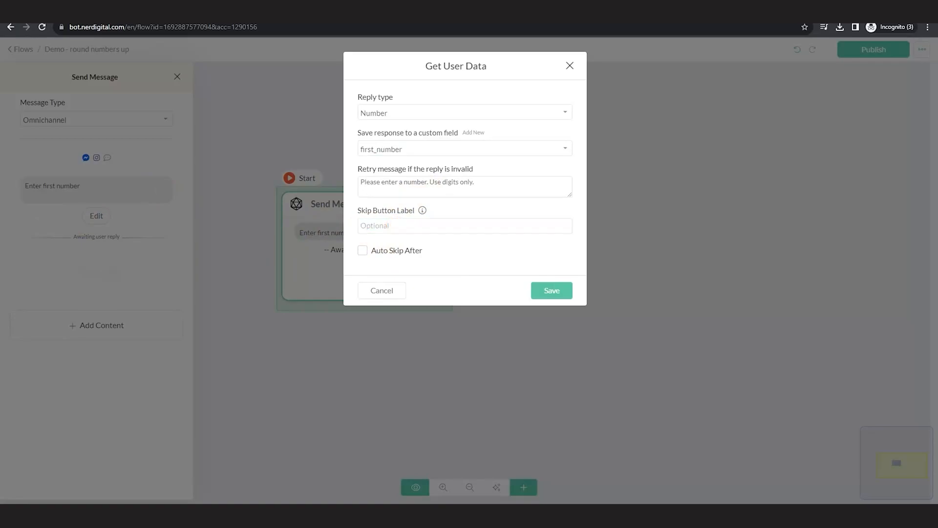
left_click(564, 292)
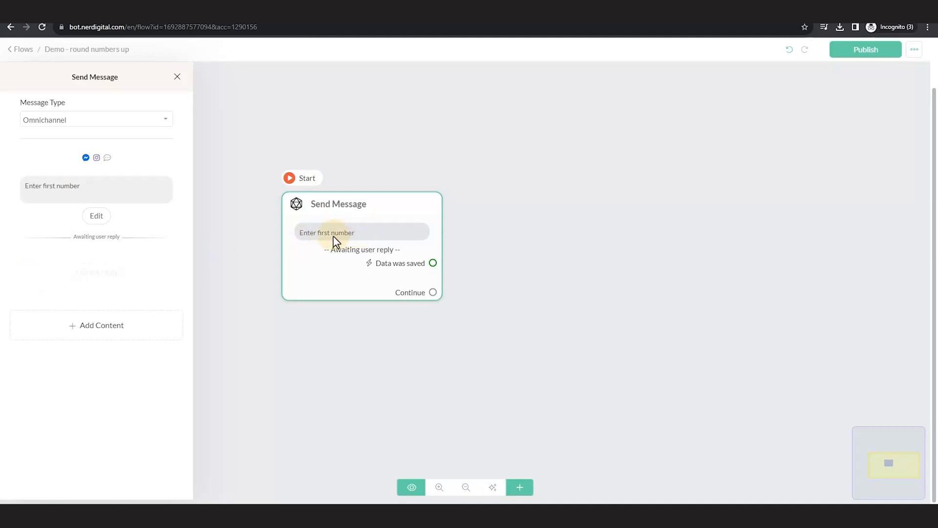
Step: Add a second Get User Data question to the block with the prompt "Enter second number"
left_click(79, 324)
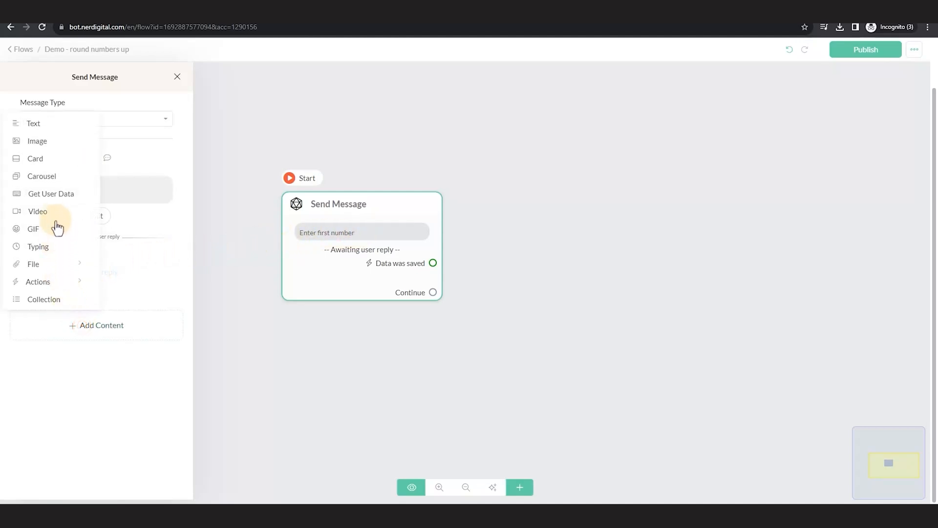
left_click(64, 194)
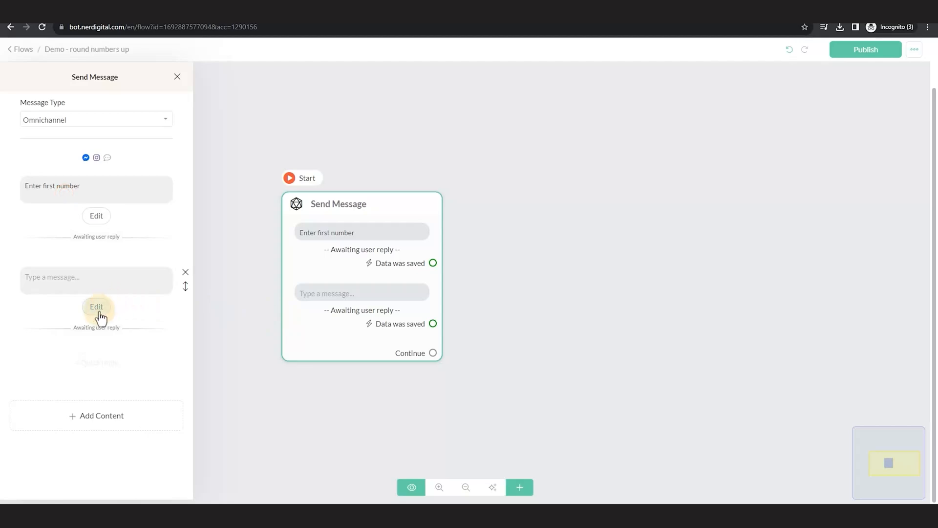
left_click(100, 285)
type("Enter second  number")
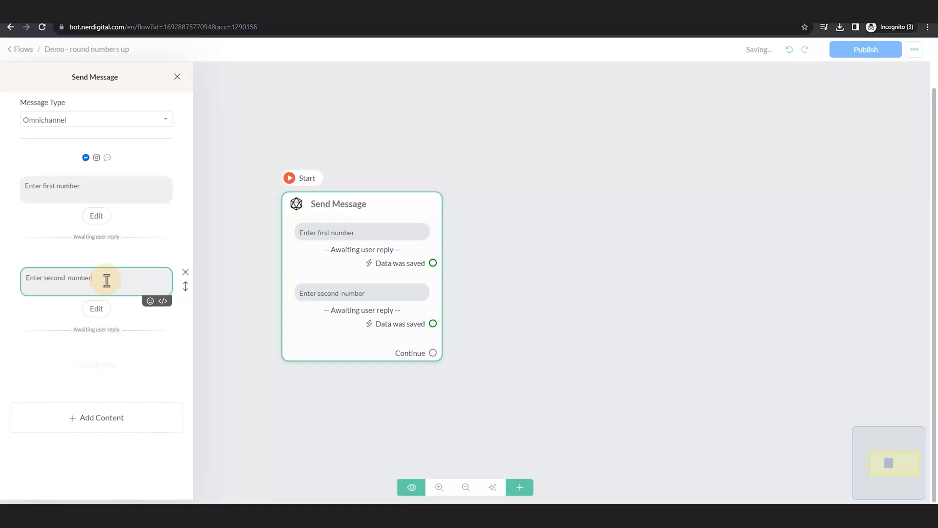
Step: Set the second question's reply type to Number, store the response in secon_number, and save the settings
left_click(97, 307)
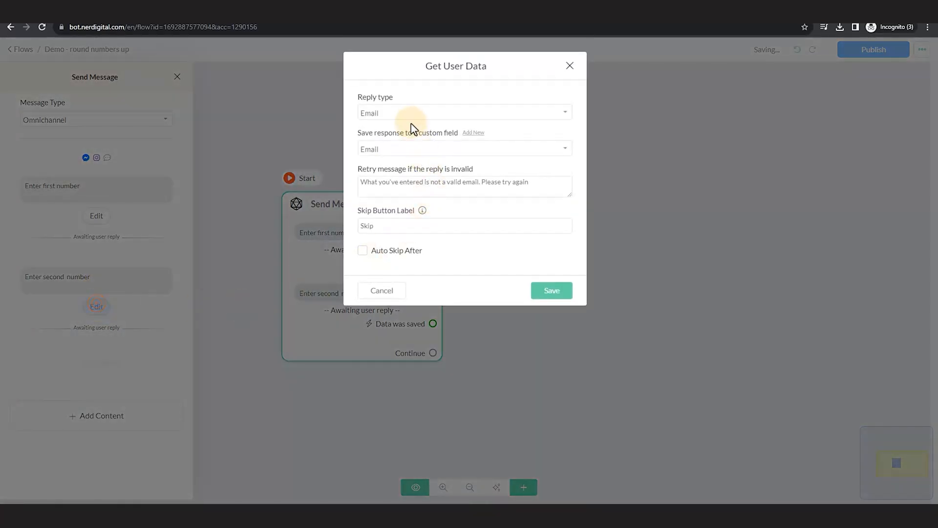
left_click(411, 113)
left_click(396, 130)
left_click(414, 148)
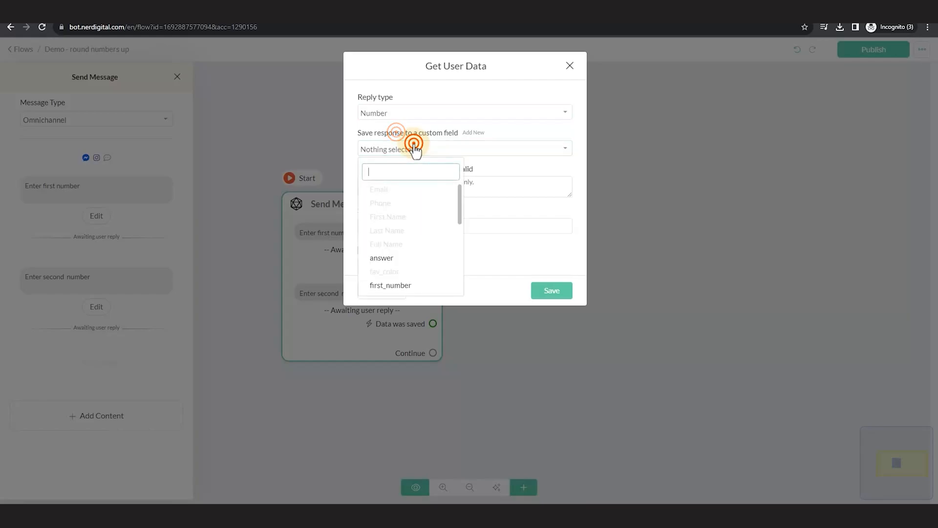
scroll(397, 273, "down", 10)
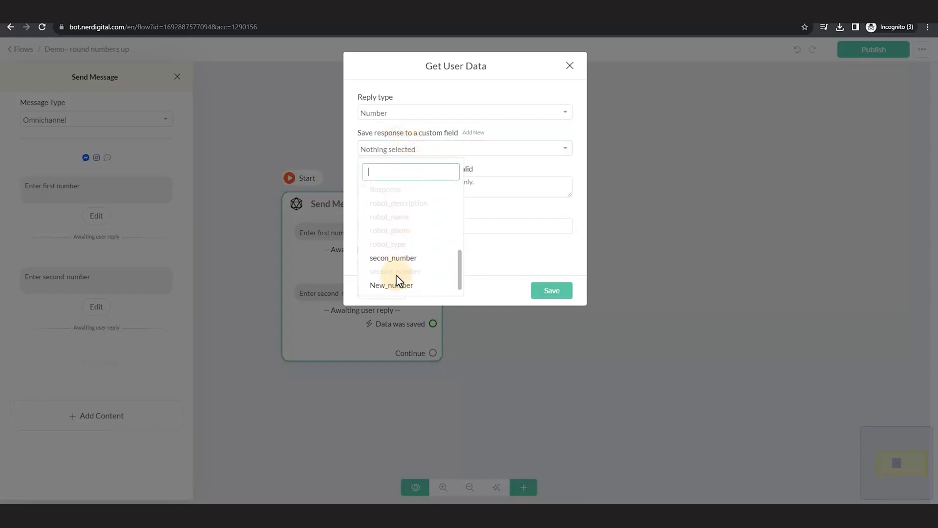
left_click(402, 258)
left_click(402, 230)
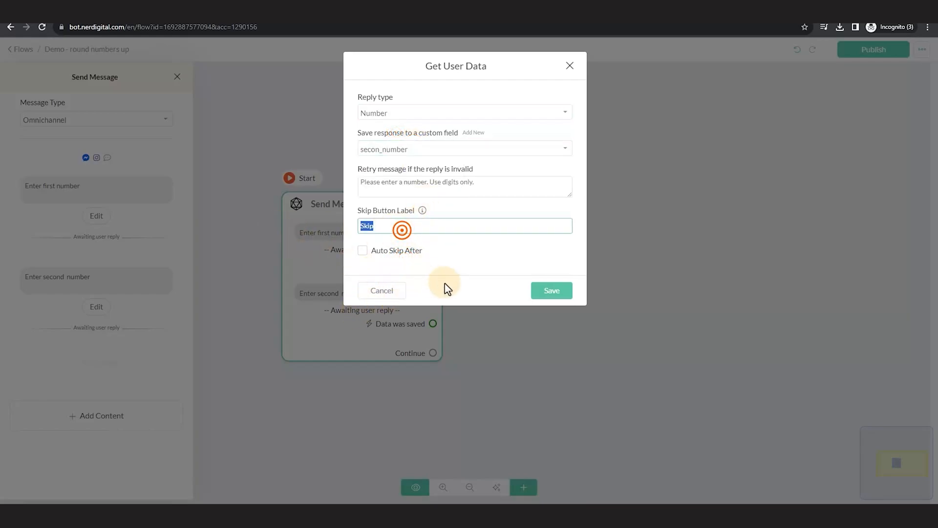
left_click(538, 290)
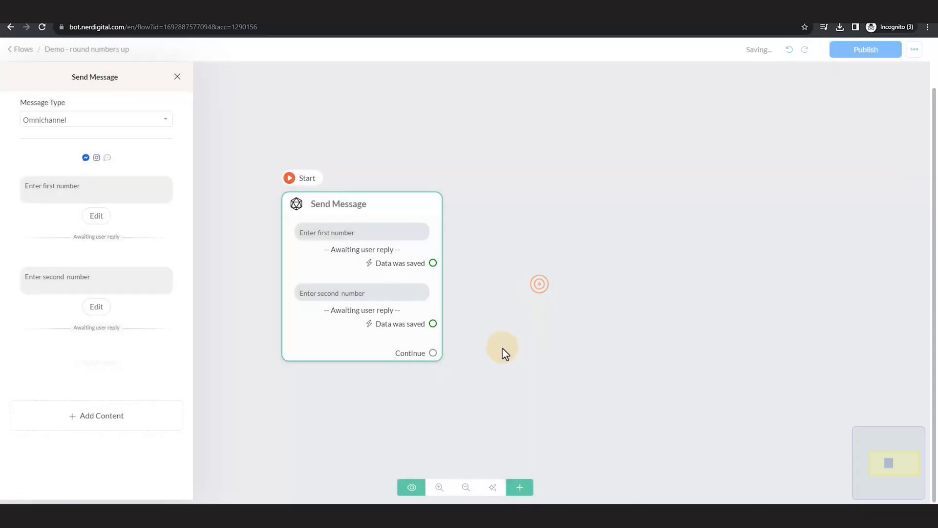
Step: Create a Send Message block linked from the second question's "Data was saved" output and add a 2-second typing delay
left_click_drag(433, 324, 509, 231)
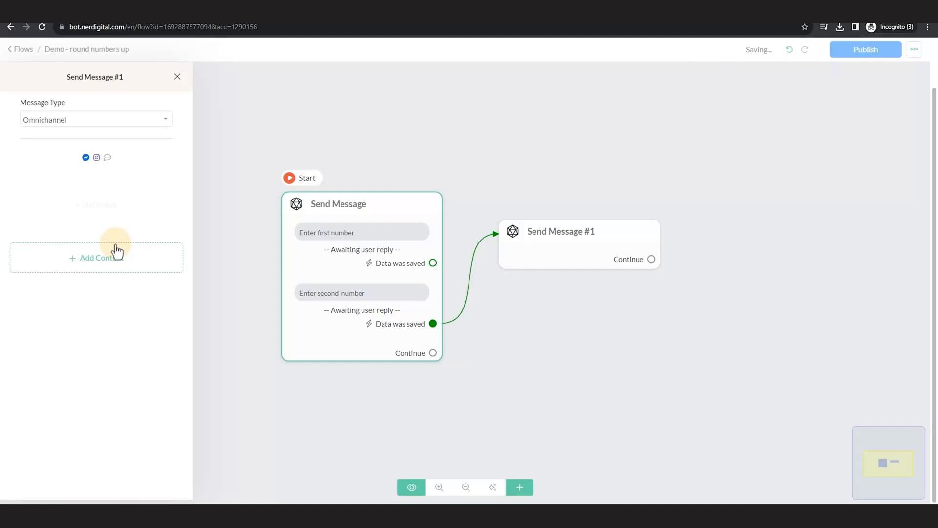
left_click(118, 251)
left_click(39, 411)
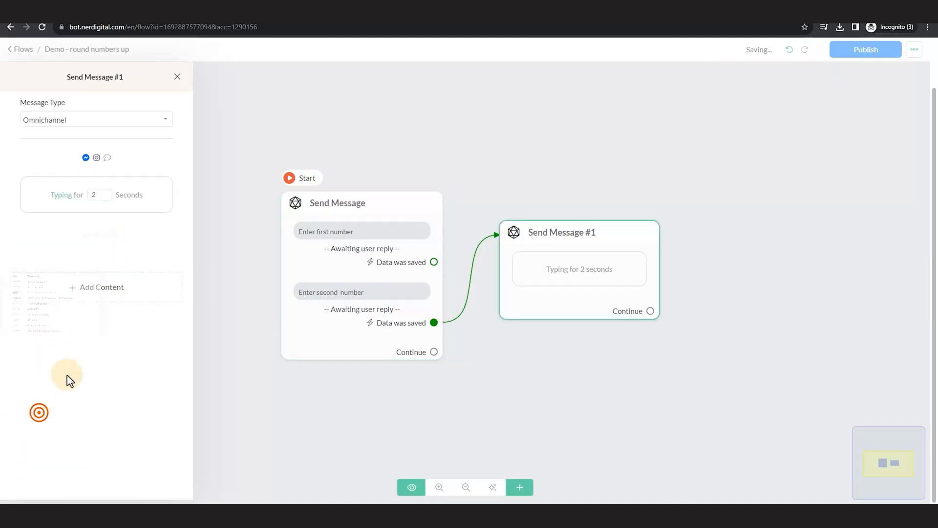
Step: Add a Set Custom Field action after the typing delay in Send Message #1
left_click(109, 288)
left_click(77, 474)
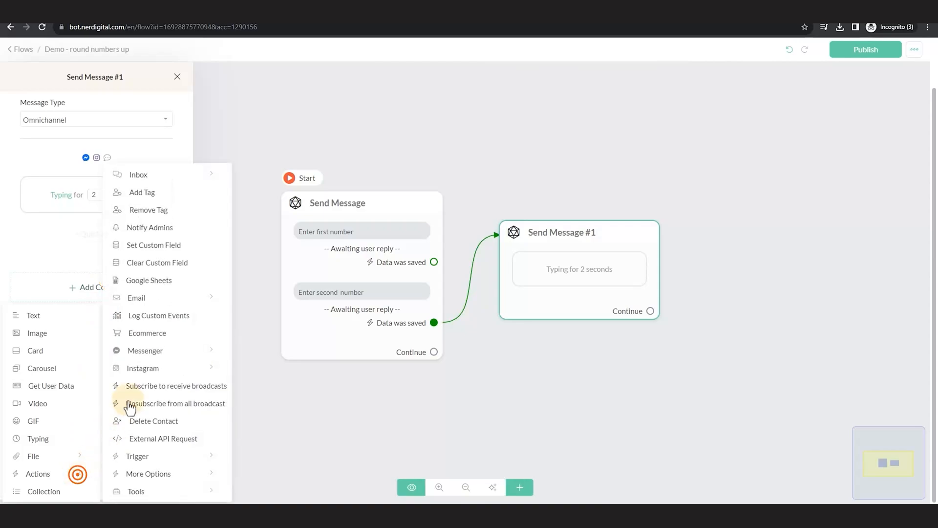
left_click(164, 245)
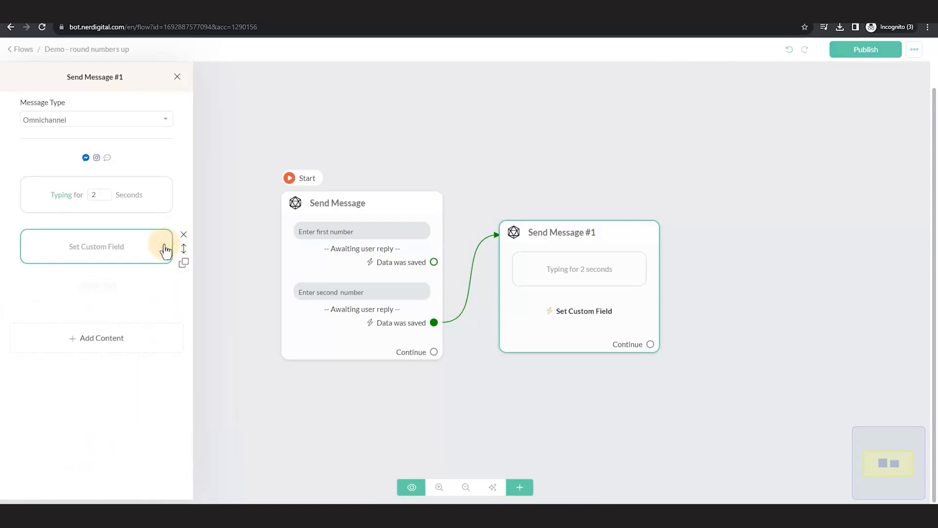
Step: Configure the Set Custom Field action in Send Message #1 to target New_number with the Set to operation
left_click(102, 252)
left_click(423, 115)
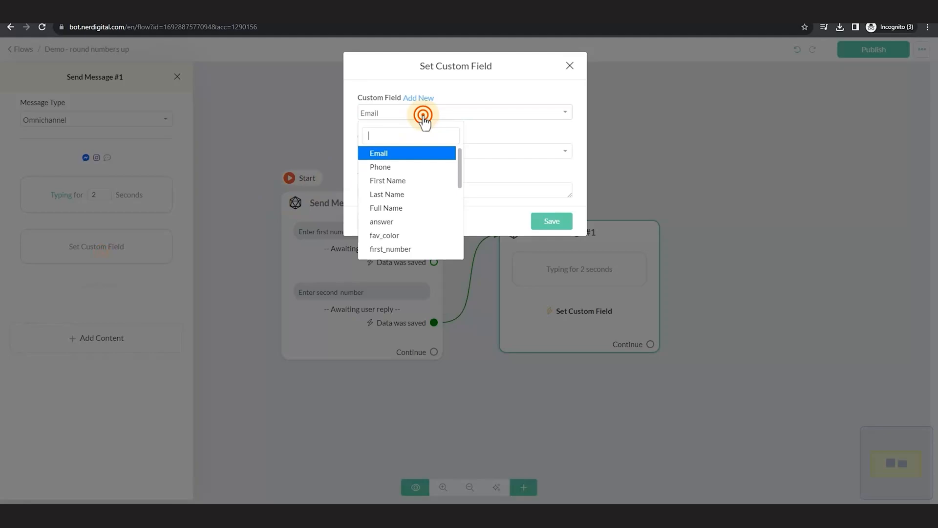
scroll(404, 203, "down", 5)
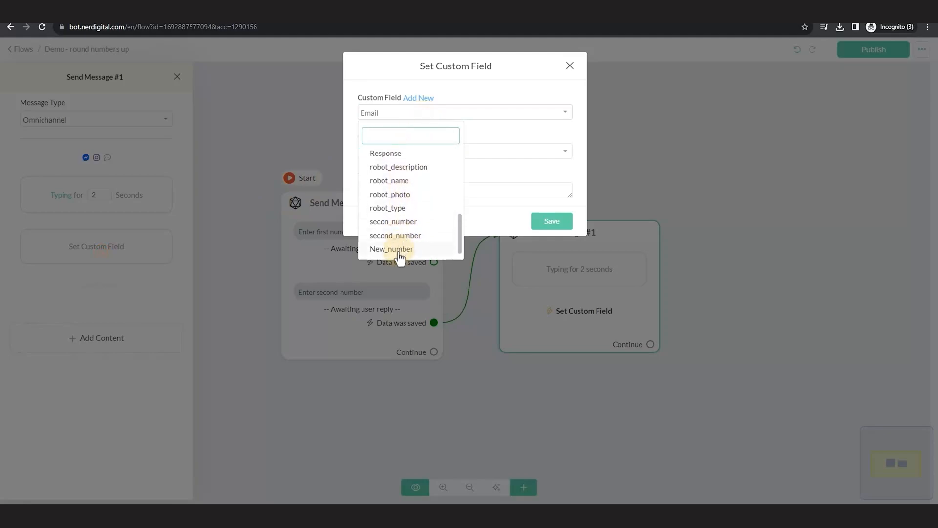
left_click(398, 250)
left_click(416, 154)
left_click(416, 155)
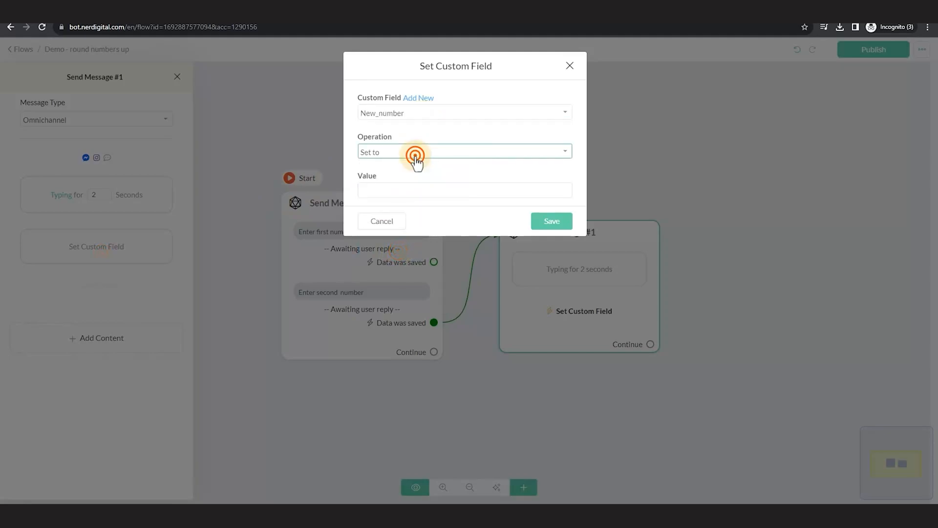
Step: Set New_number's value to a round formula dividing the first_number variable by second_number, with 1 as the second argument, and save
left_click(416, 190)
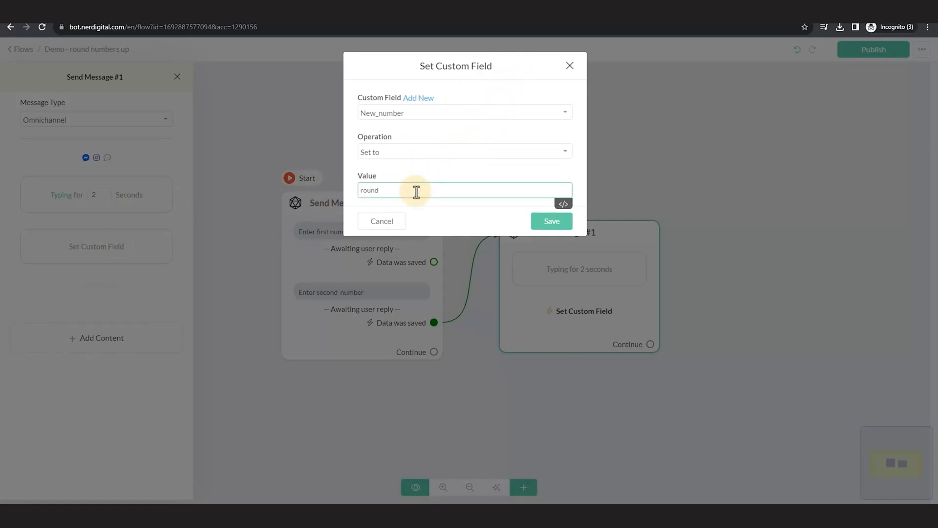
type("round (({{")
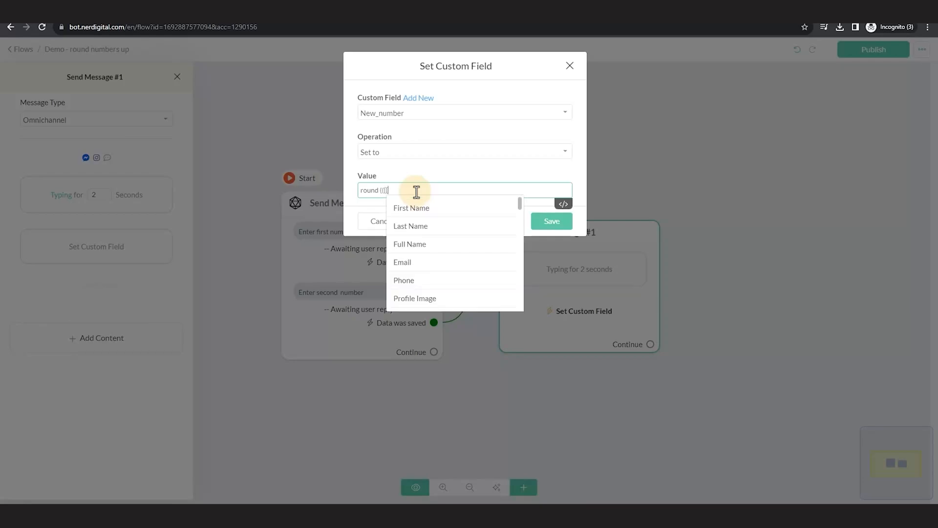
scroll(435, 267, "down", 10)
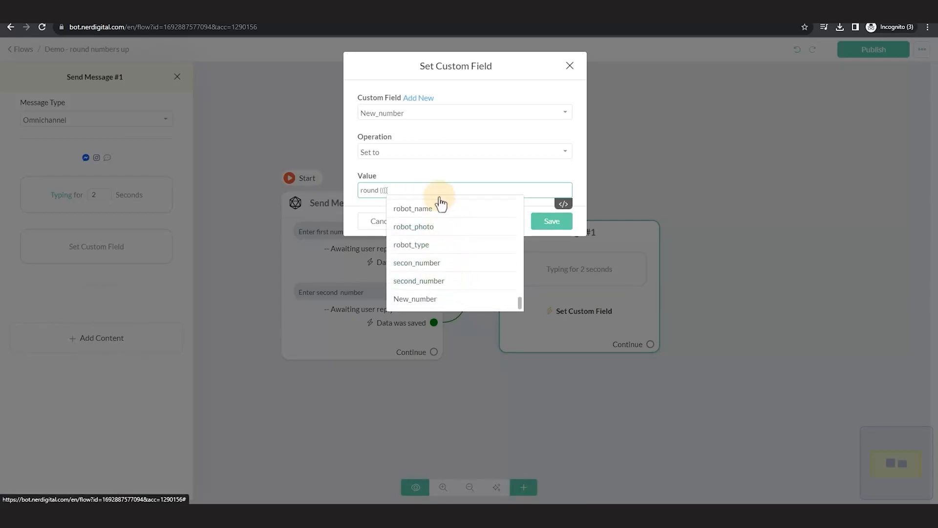
scroll(479, 268, "up", 3)
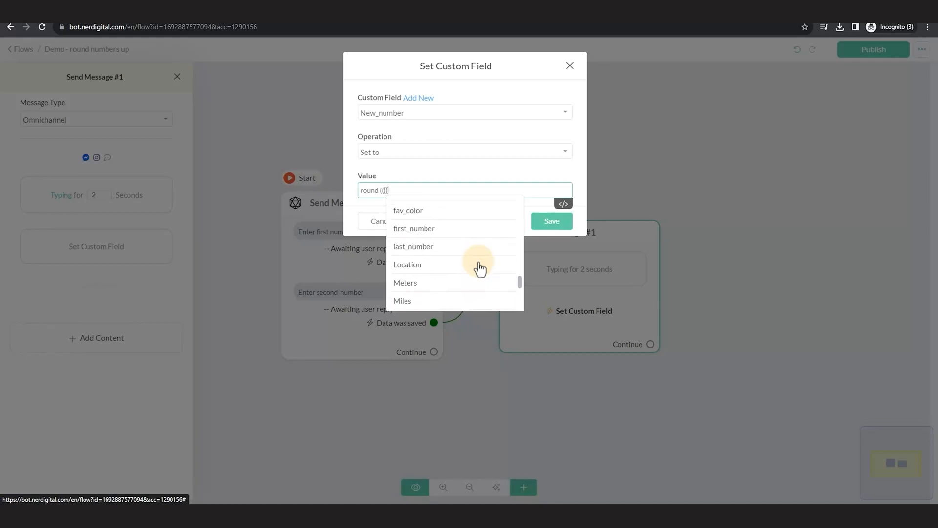
left_click(423, 229)
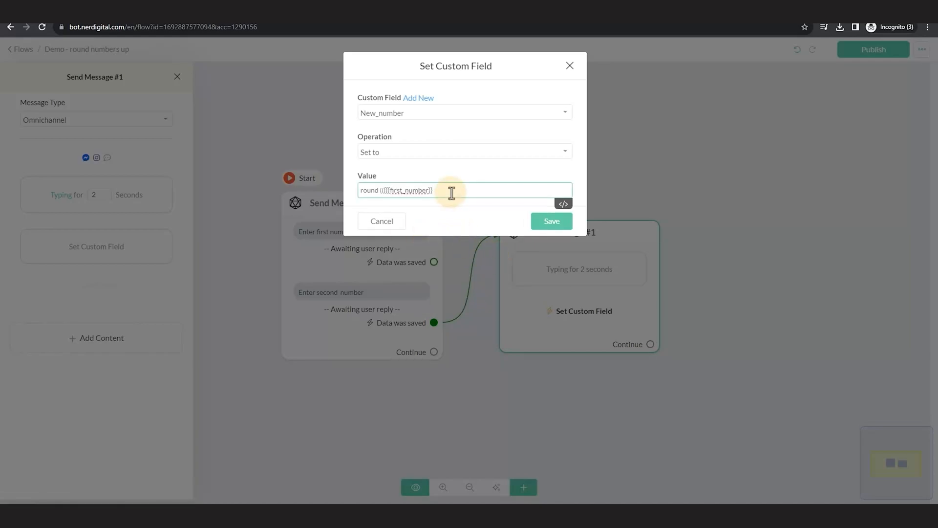
type("/{{sec")
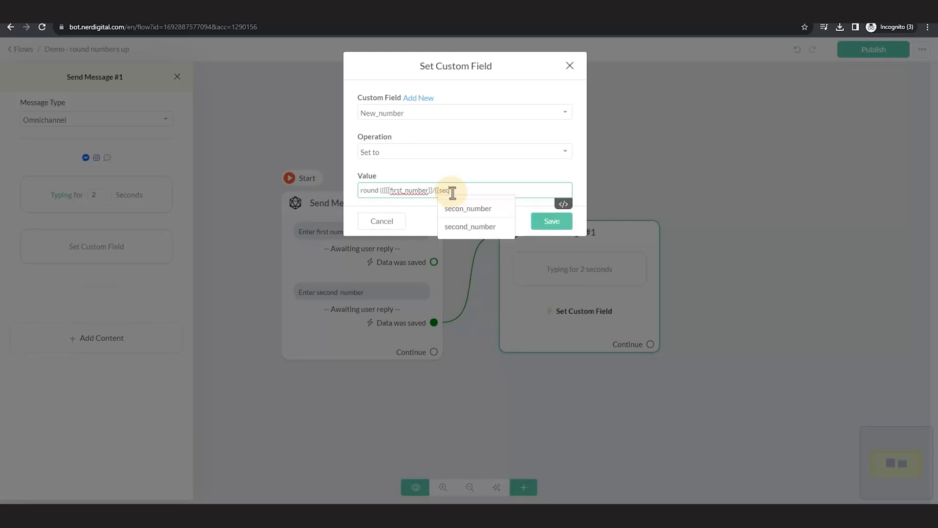
left_click(472, 233)
left_click(509, 191)
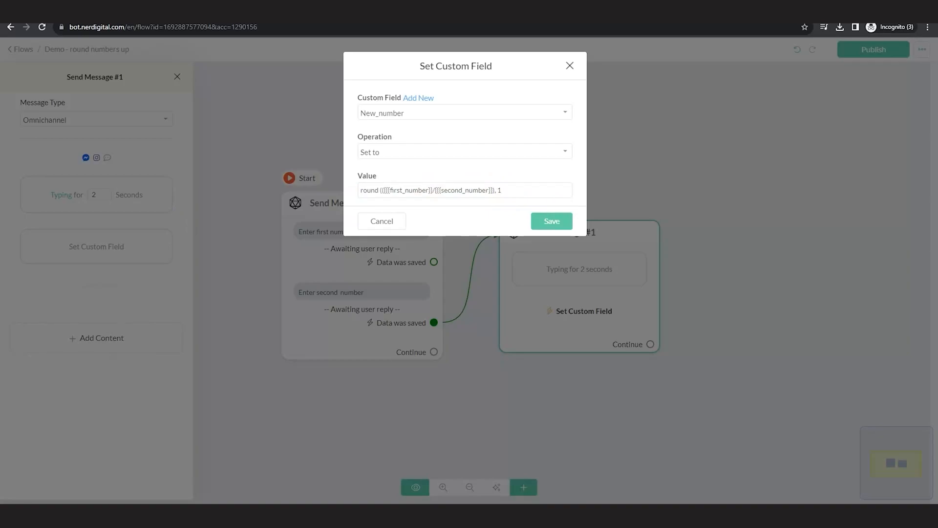
left_click(532, 190)
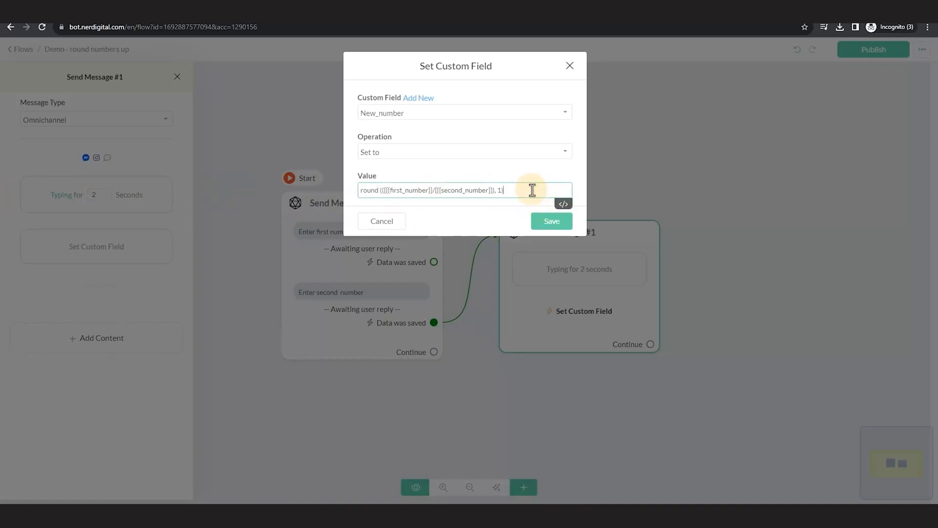
left_click(549, 219)
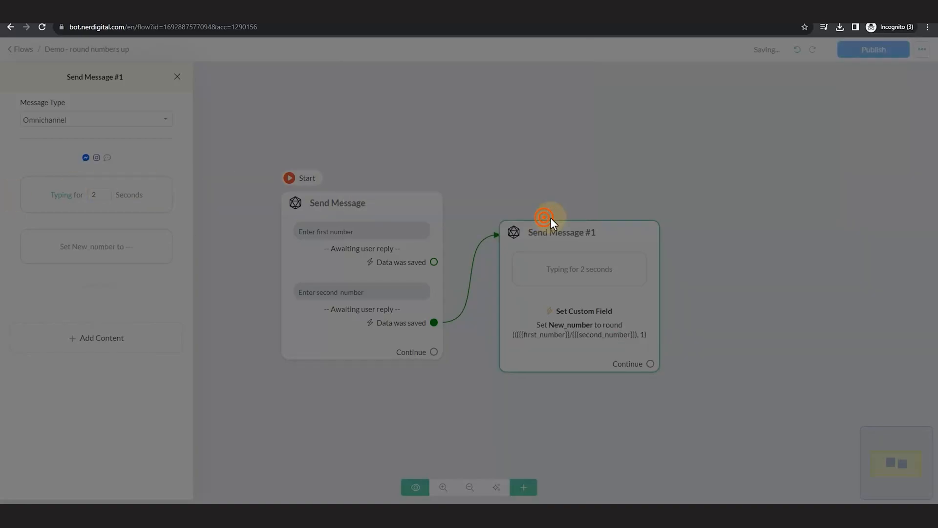
Step: Move the New_number action above the typing delay in Send Message #1, and add a text message containing the New_number variable
left_click_drag(182, 197, 174, 307)
left_click_drag(184, 250, 184, 172)
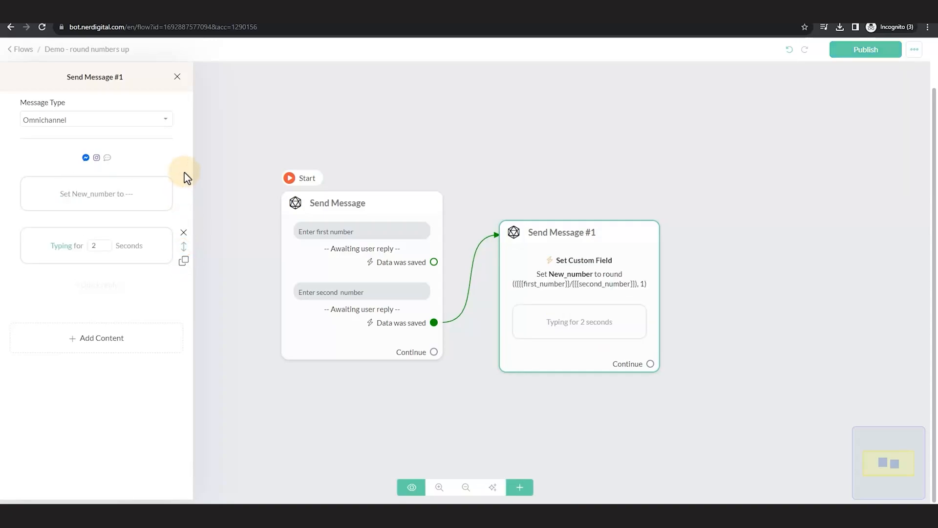
left_click(70, 336)
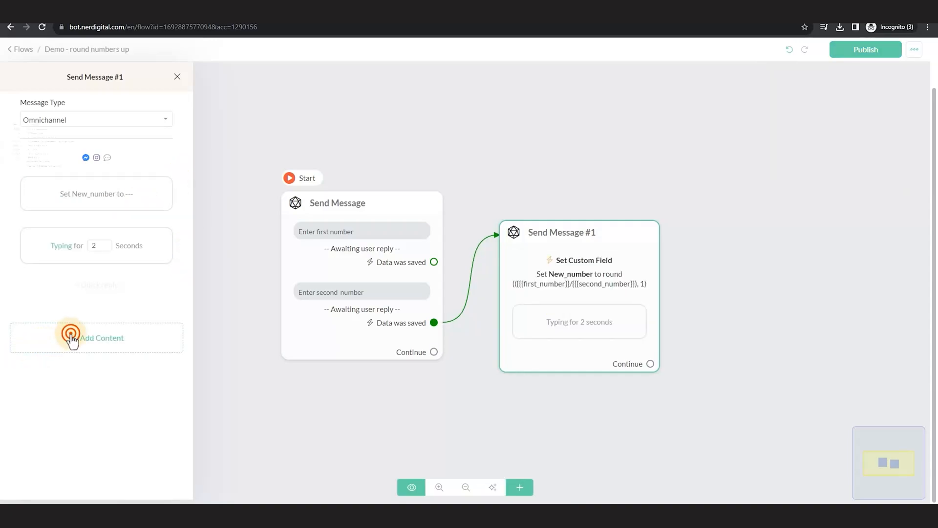
left_click(56, 136)
left_click(118, 290)
type("{{")
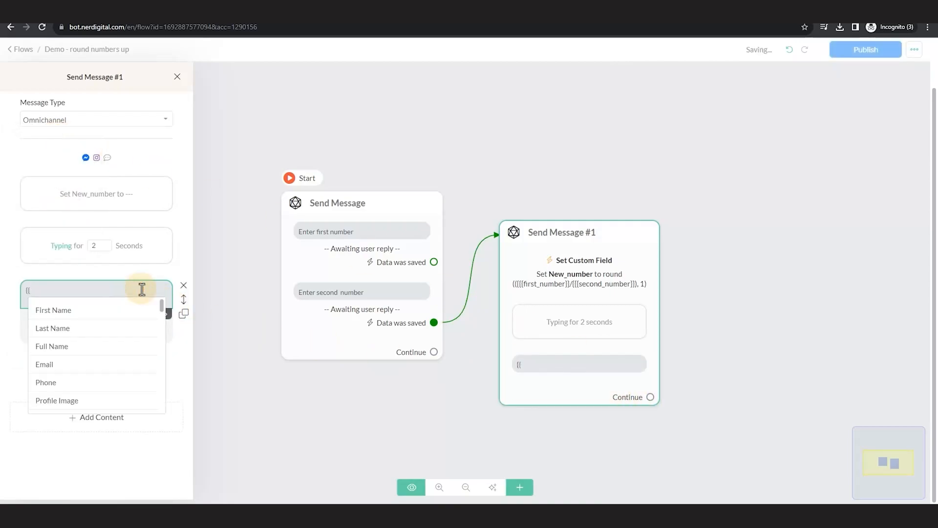
type("{New_number}}")
key("Return")
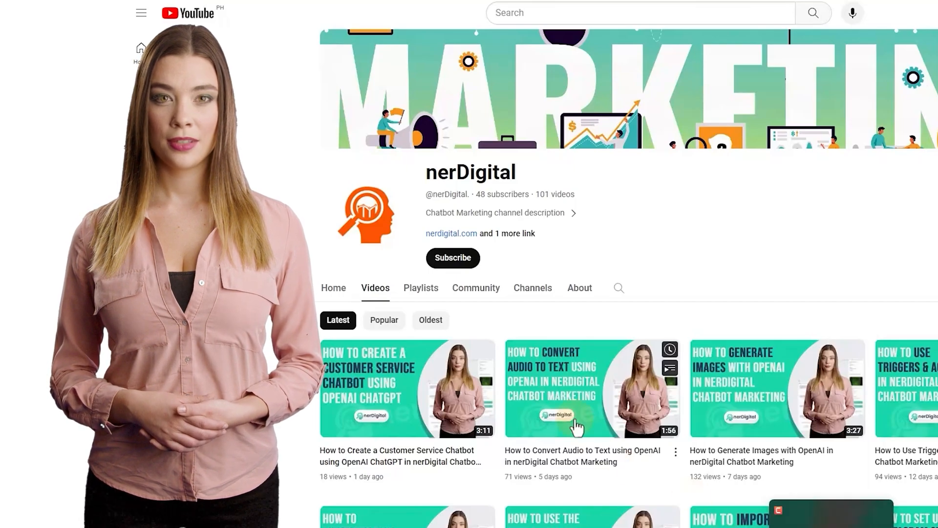
Step: Subscribe to the nerDigital channel on YouTube and turn on all notifications
left_click(449, 264)
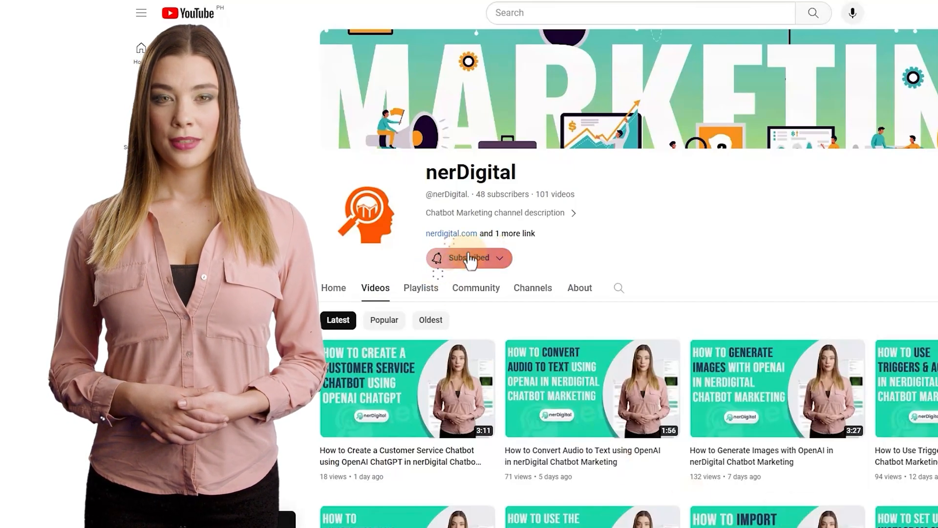
left_click(467, 258)
left_click(469, 278)
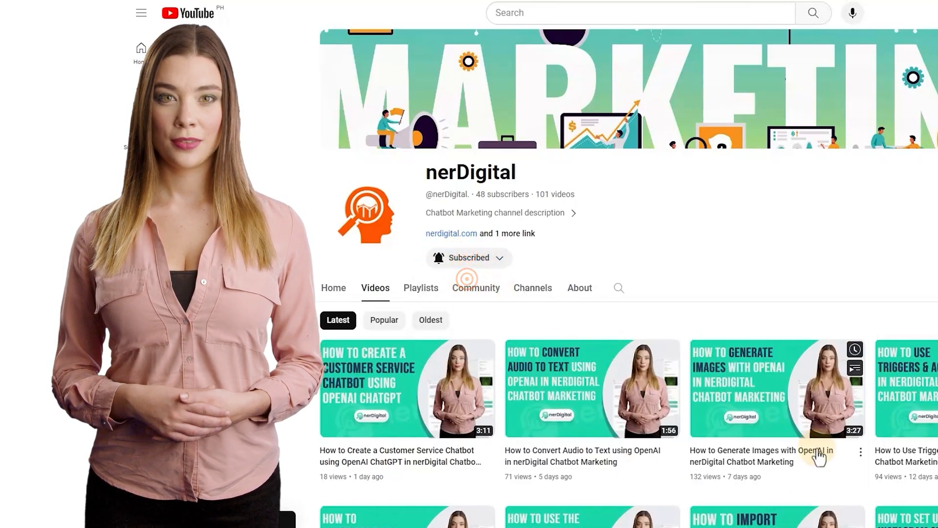